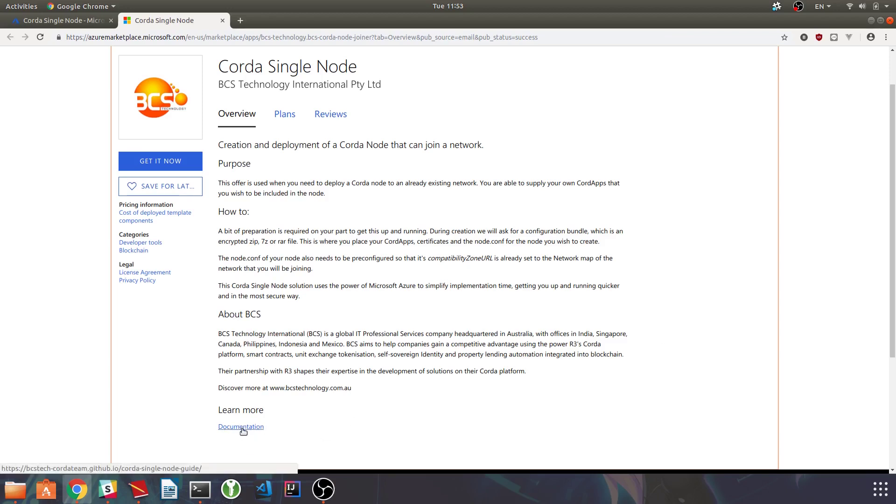
- Open the Corda Single Node documentation and review the required bundle folder structure under Required Setup
{"action": "left_click", "coordinate": [241, 429]}
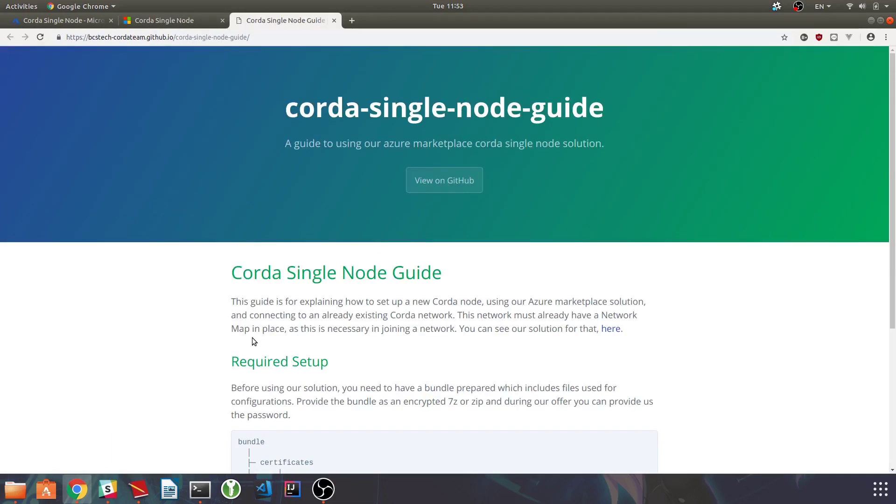
{"action": "scroll", "coordinate": [261, 317], "scroll_direction": "down", "scroll_amount": 5}
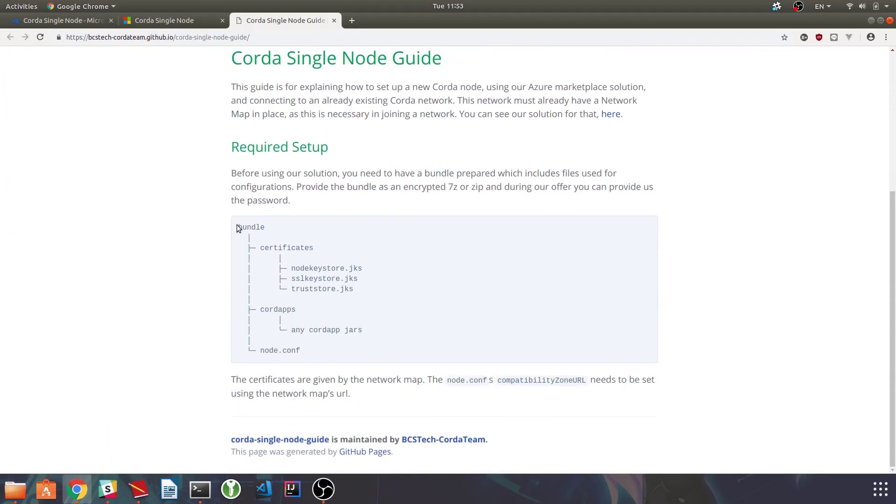
{"action": "left_click_drag", "start_coordinate": [238, 227], "coordinate": [334, 346]}
{"action": "left_click", "coordinate": [464, 294]}
- Get the Corda Single Node offer from its Azure Marketplace page and start creating it in the Azure portal
{"action": "left_click", "coordinate": [192, 27]}
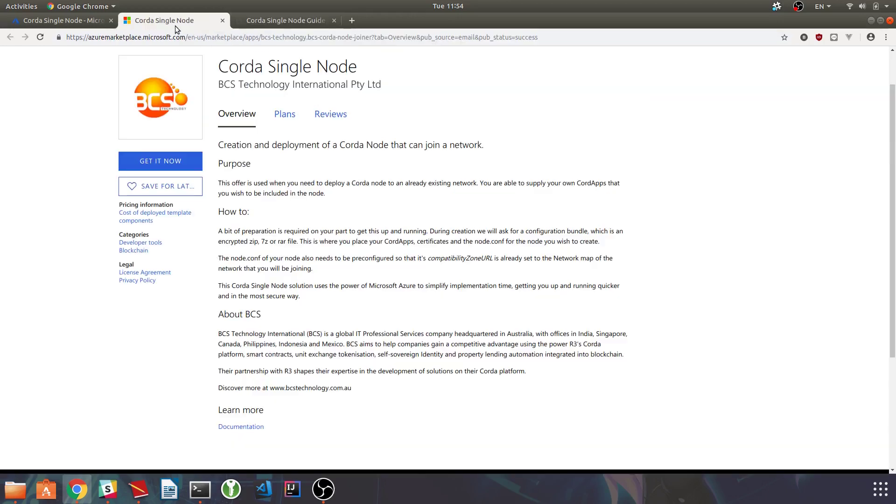
{"action": "left_click", "coordinate": [189, 167]}
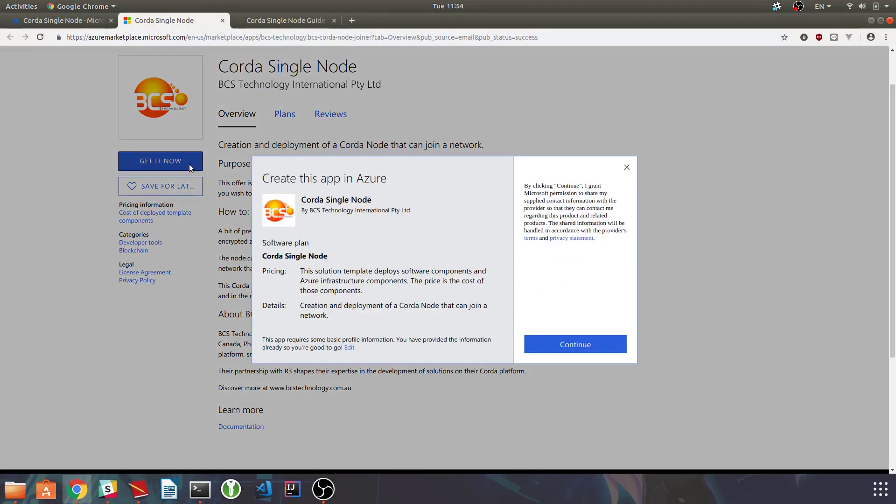
{"action": "left_click", "coordinate": [567, 344]}
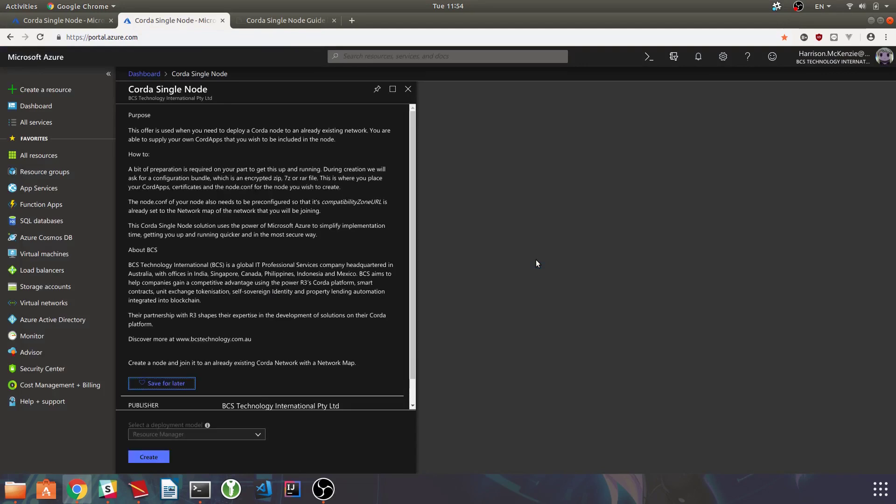
{"action": "scroll", "coordinate": [301, 260], "scroll_direction": "down", "scroll_amount": 1}
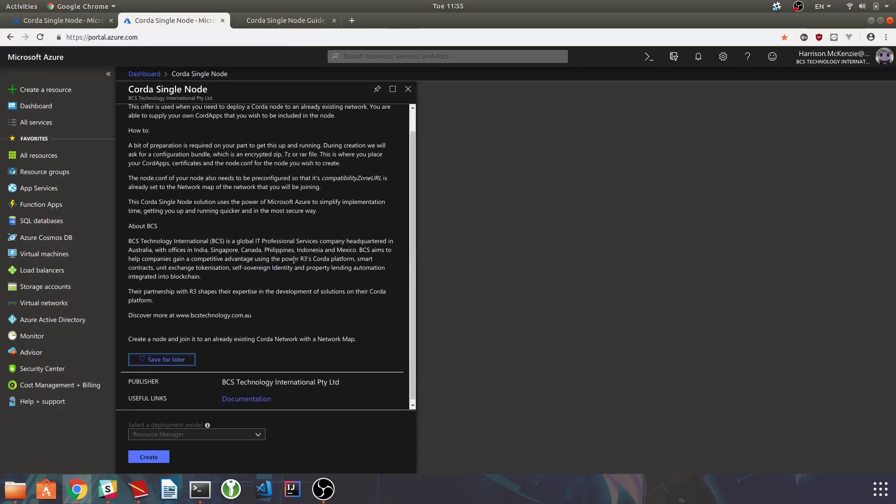
{"action": "left_click", "coordinate": [162, 459]}
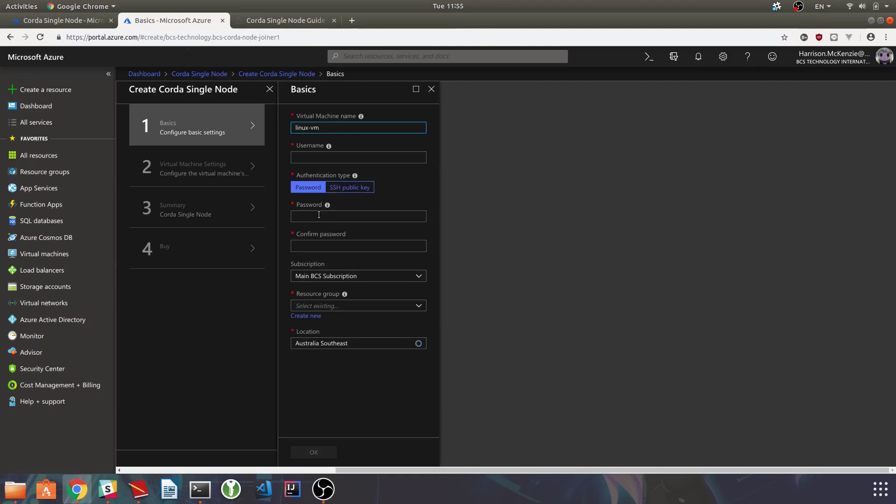
- Set the virtual machine's username to human and enter and confirm its account password
{"action": "left_click", "coordinate": [379, 160]}
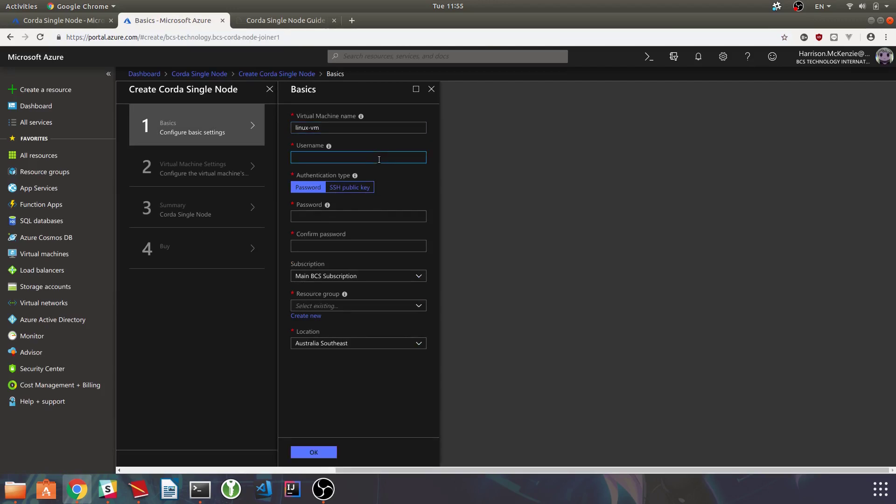
{"action": "type", "text": "human"}
{"action": "key", "text": "Tab"}
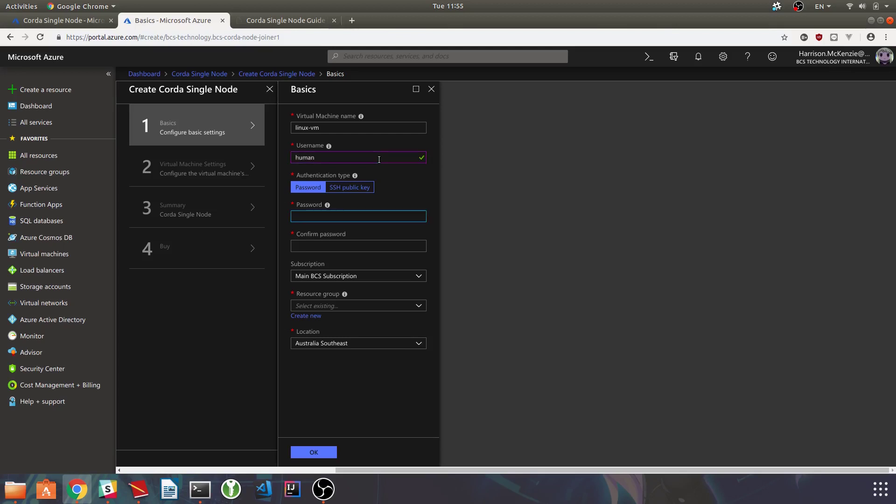
{"action": "type", "text": "***************"}
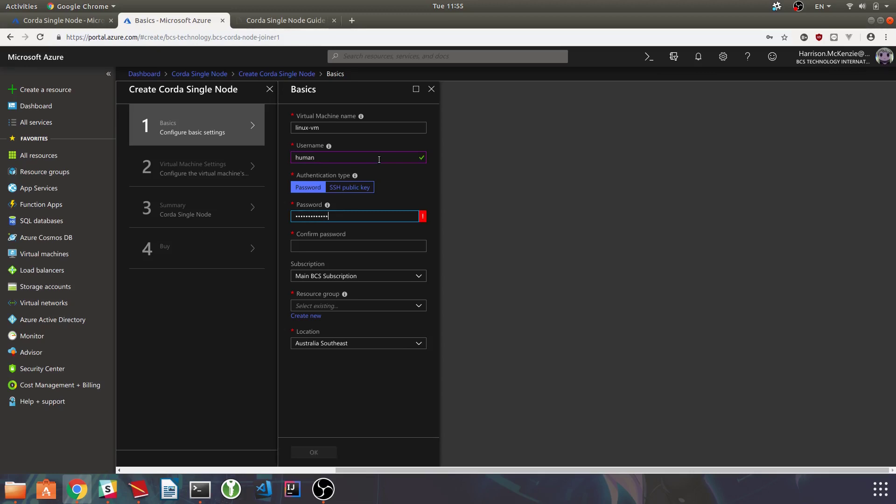
{"action": "key", "text": "Tab"}
{"action": "type", "text": "*************"}
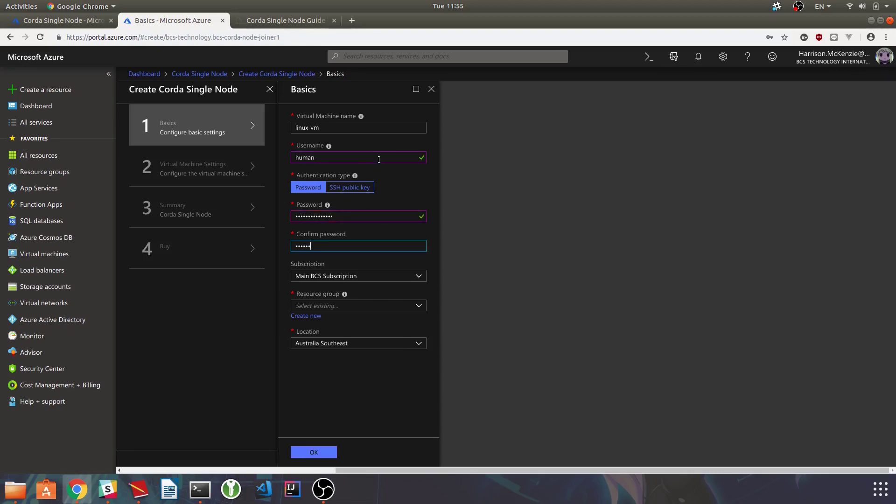
{"action": "type", "text": "*"}
{"action": "key", "text": "Tab"}
{"action": "key", "text": "Tab"}
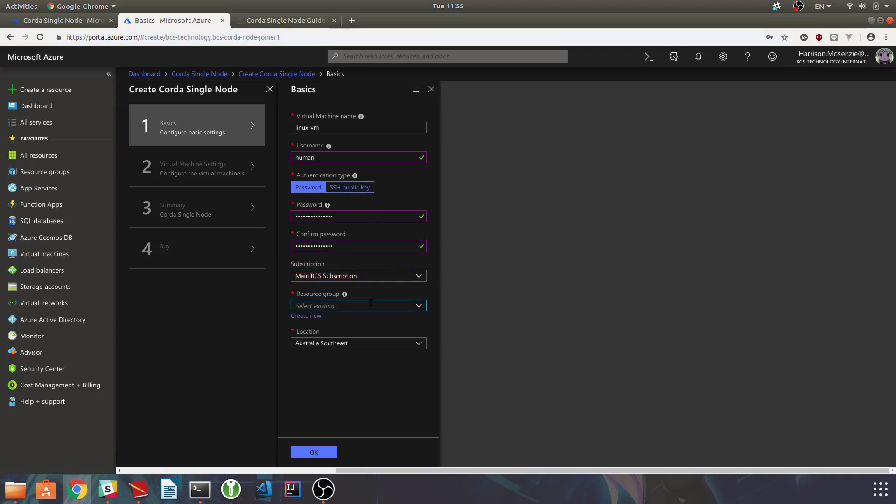
- Choose the existing resource group BCSTesting and confirm the basic settings
{"action": "left_click", "coordinate": [371, 304]}
{"action": "left_click", "coordinate": [343, 332]}
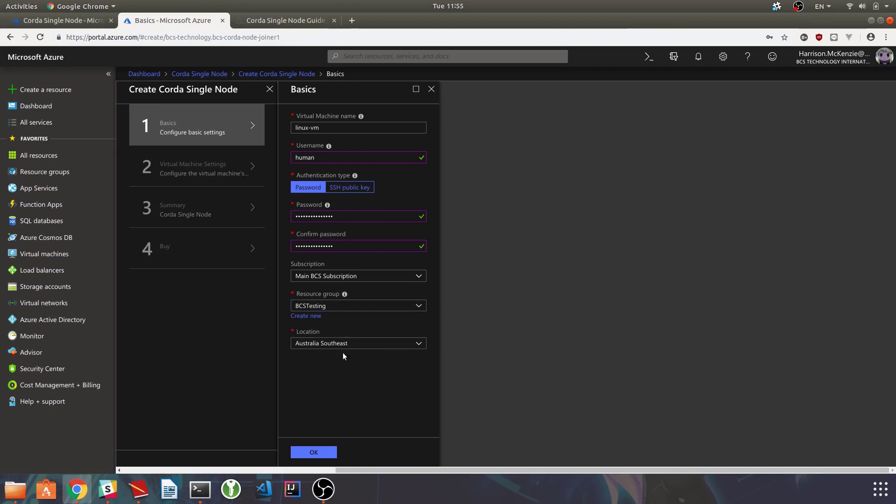
{"action": "left_click", "coordinate": [325, 449]}
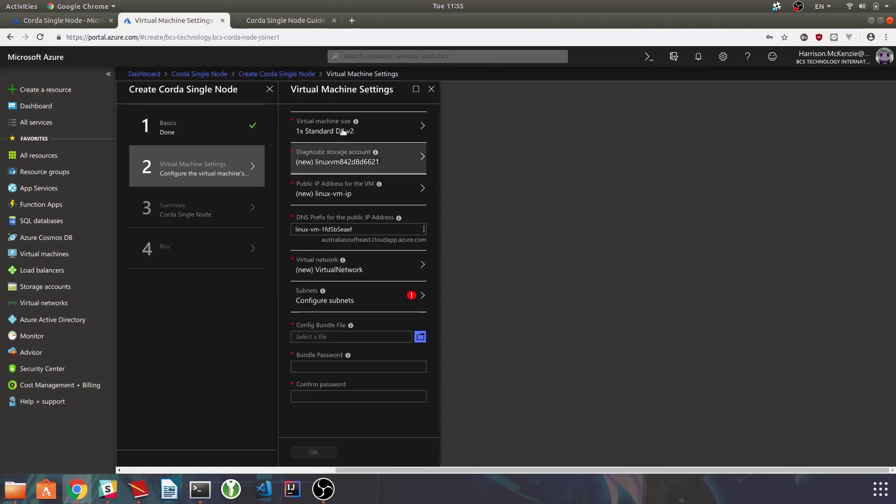
- Accept the default subnet configuration and choose partyB.zip as the config bundle file
{"action": "left_click", "coordinate": [375, 297]}
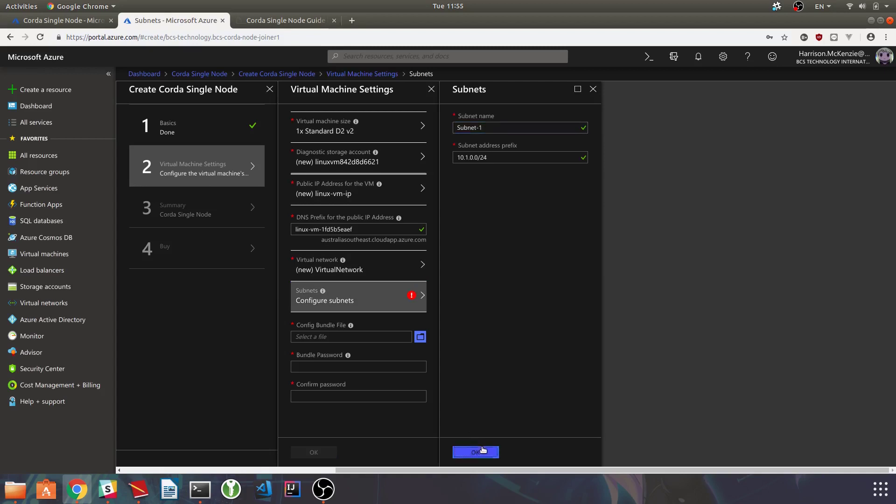
{"action": "left_click", "coordinate": [483, 450]}
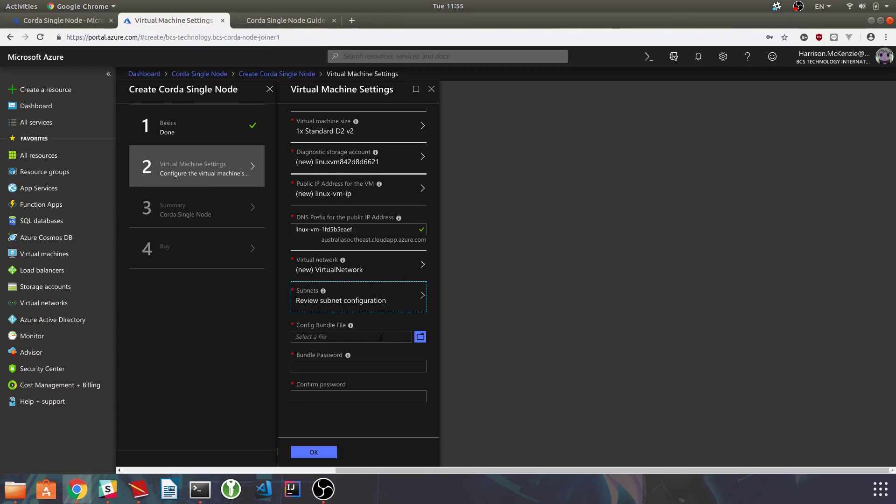
{"action": "left_click", "coordinate": [380, 337]}
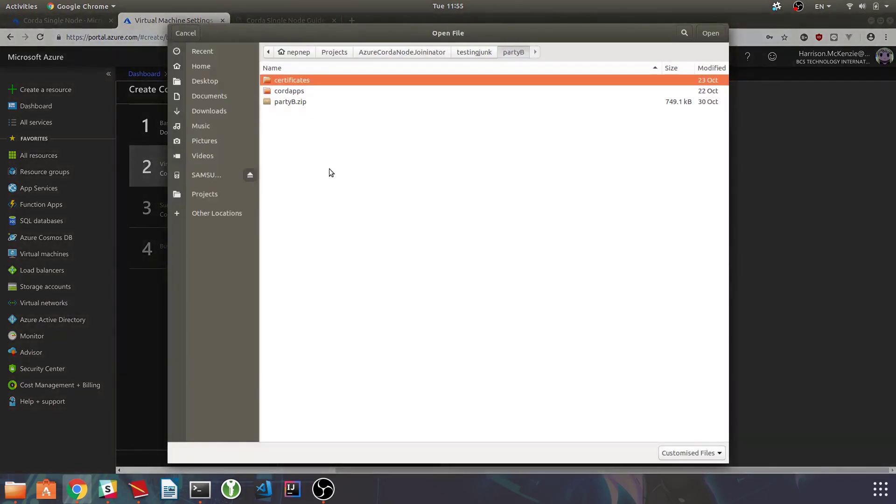
{"action": "left_click", "coordinate": [276, 102]}
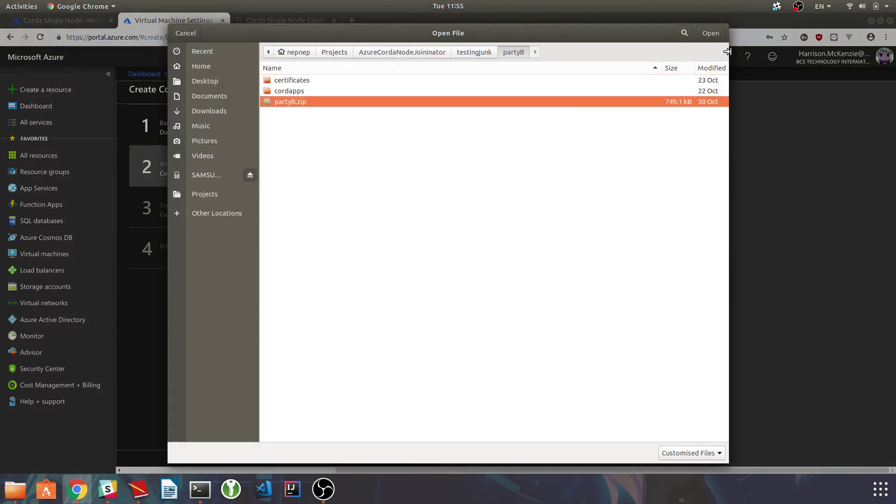
{"action": "left_click", "coordinate": [711, 33]}
- Switch to the file manager's partyB folder and examine the compatibilityZoneURL line in node.conf
{"action": "left_click", "coordinate": [15, 489]}
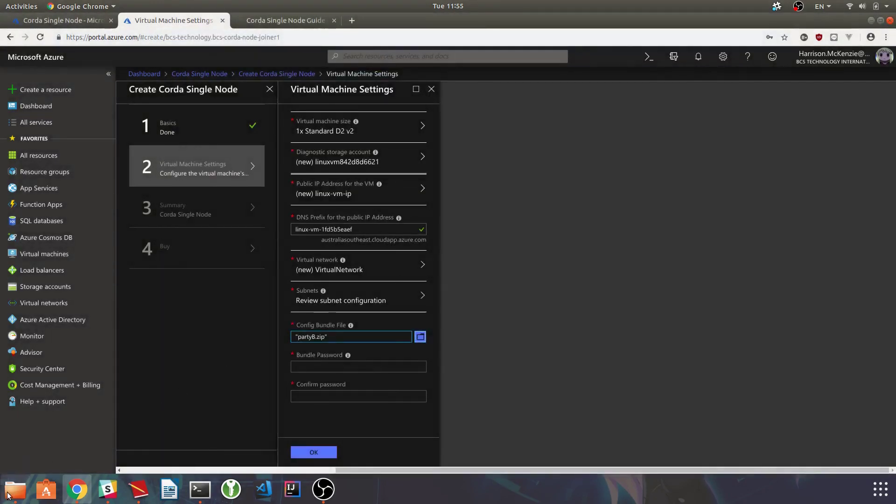
{"action": "left_click", "coordinate": [496, 166]}
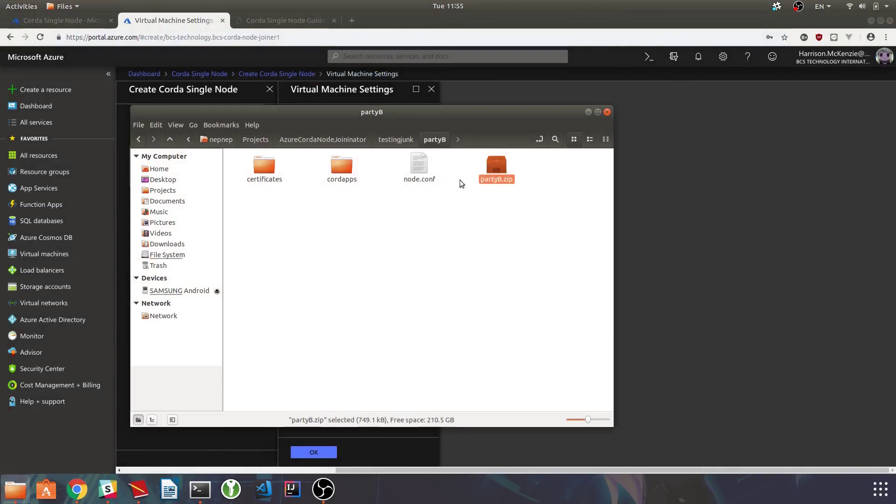
{"action": "left_click", "coordinate": [276, 205]}
{"action": "left_click", "coordinate": [264, 166]}
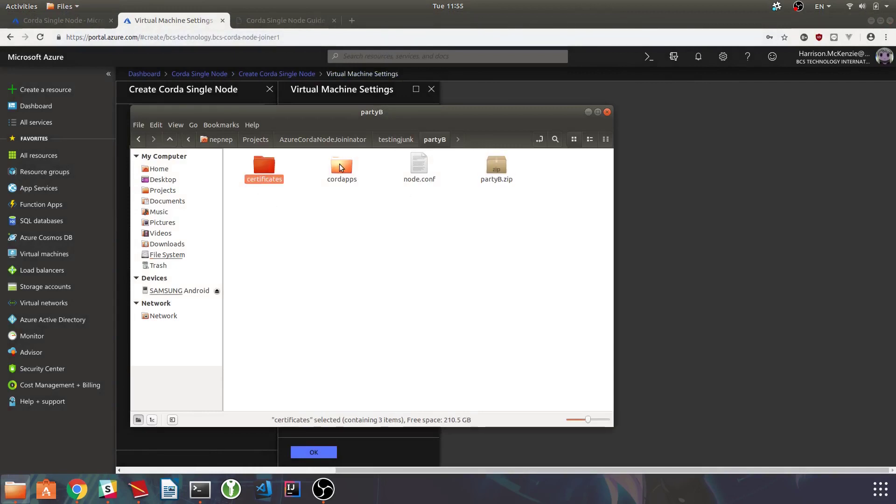
{"action": "left_click", "coordinate": [346, 166]}
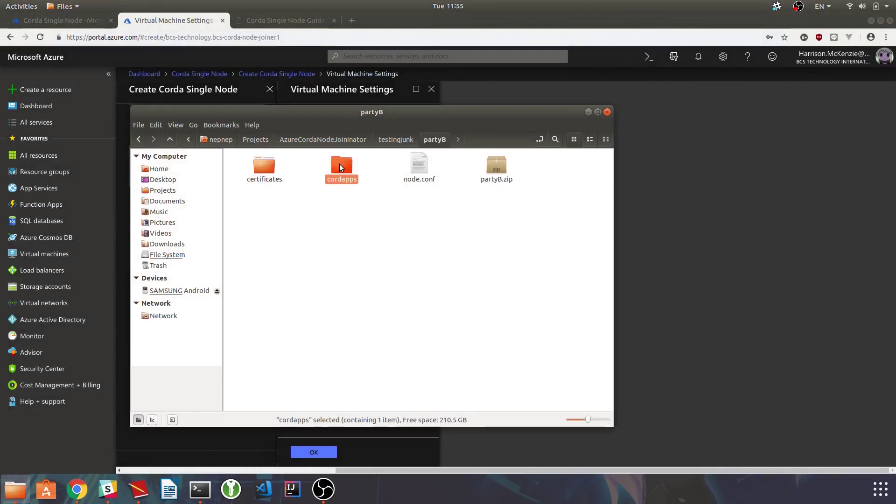
{"action": "double_click", "coordinate": [419, 167]}
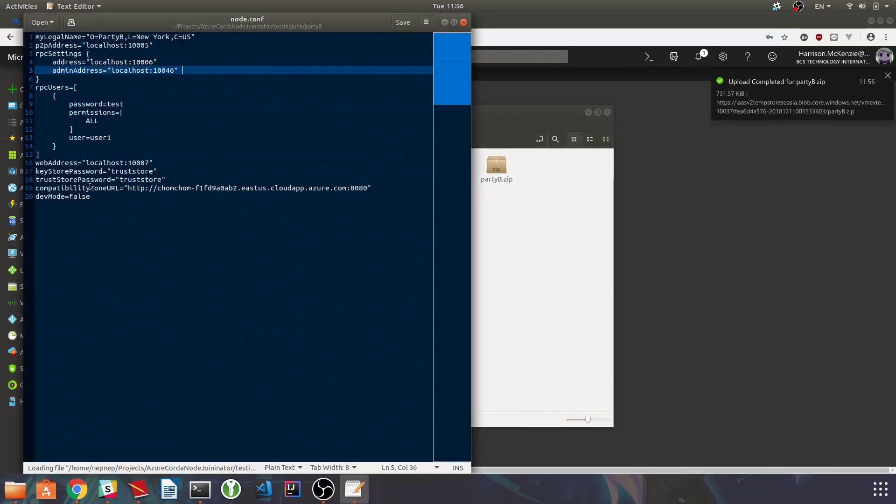
{"action": "left_click_drag", "start_coordinate": [90, 188], "coordinate": [376, 189]}
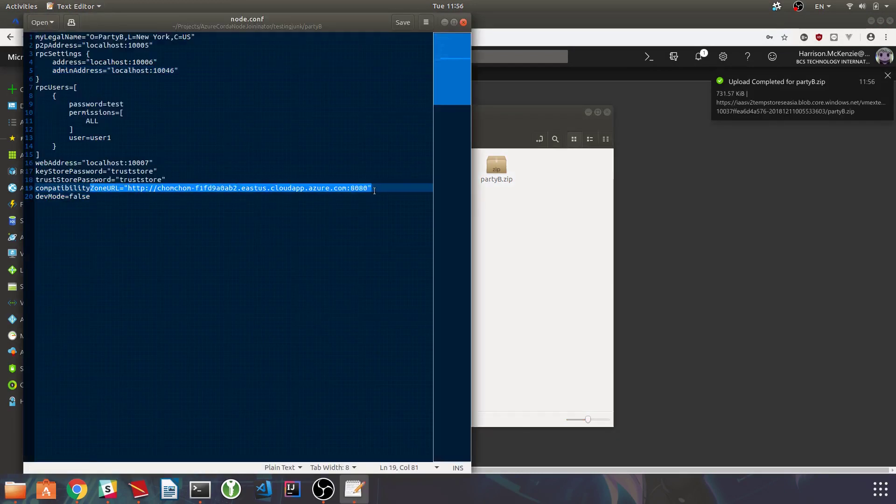
{"action": "left_click", "coordinate": [149, 188]}
{"action": "left_click_drag", "start_coordinate": [129, 187], "coordinate": [366, 189]}
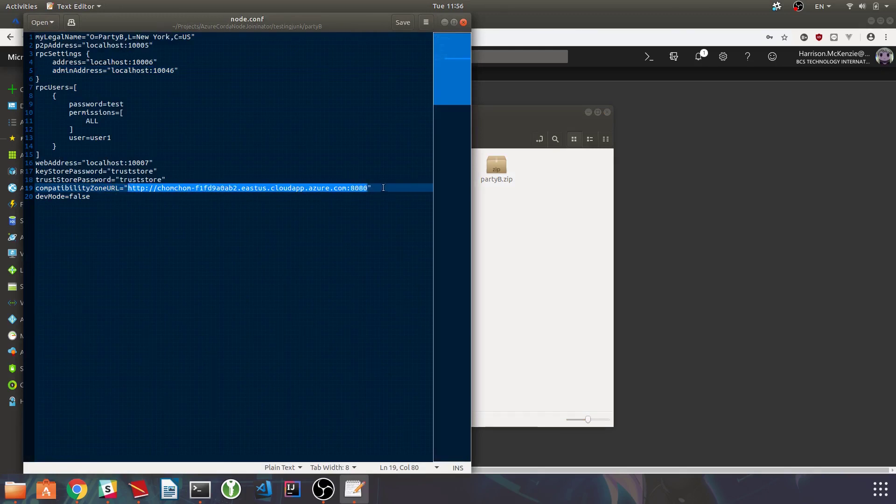
{"action": "left_click", "coordinate": [382, 188]}
{"action": "left_click", "coordinate": [464, 22]}
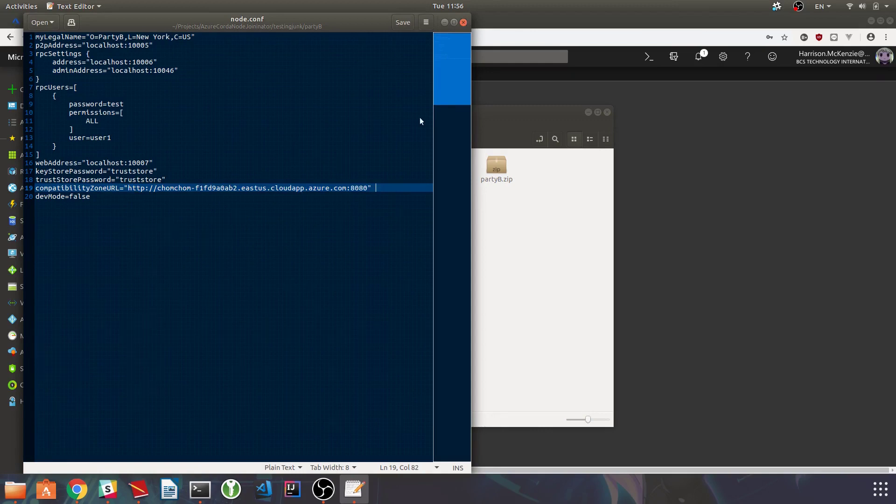
- Inspect the contents of the bundle's cordapps and certificates folders, returning to the partyB folder
{"action": "left_click", "coordinate": [406, 238]}
{"action": "left_click", "coordinate": [339, 175]}
{"action": "double_click", "coordinate": [340, 176]}
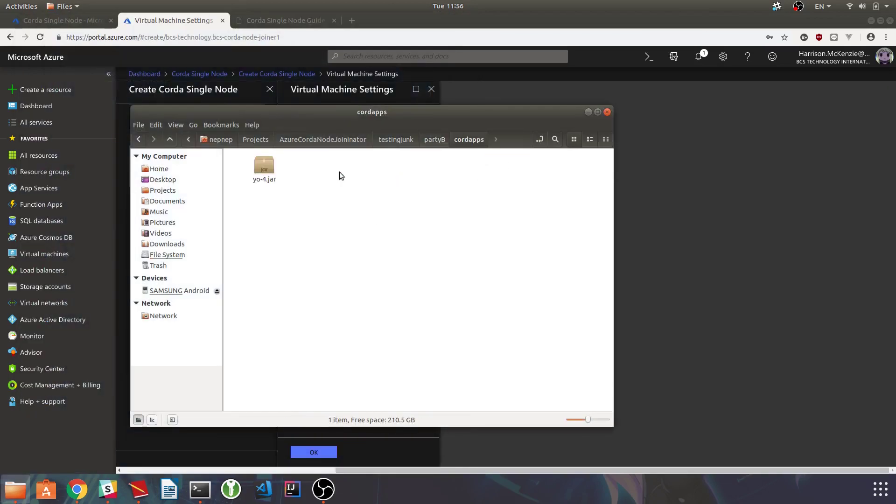
{"action": "left_click_drag", "start_coordinate": [352, 237], "coordinate": [291, 214]}
{"action": "left_click", "coordinate": [265, 165]}
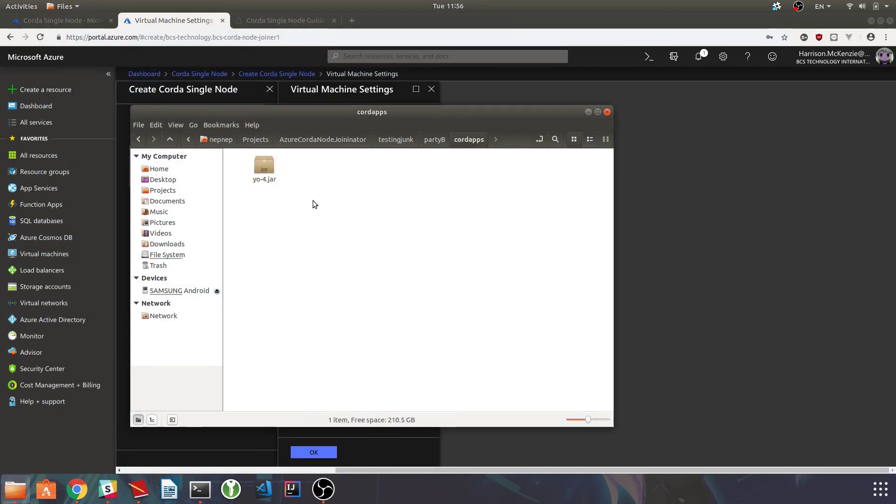
{"action": "key", "text": "BackSpace"}
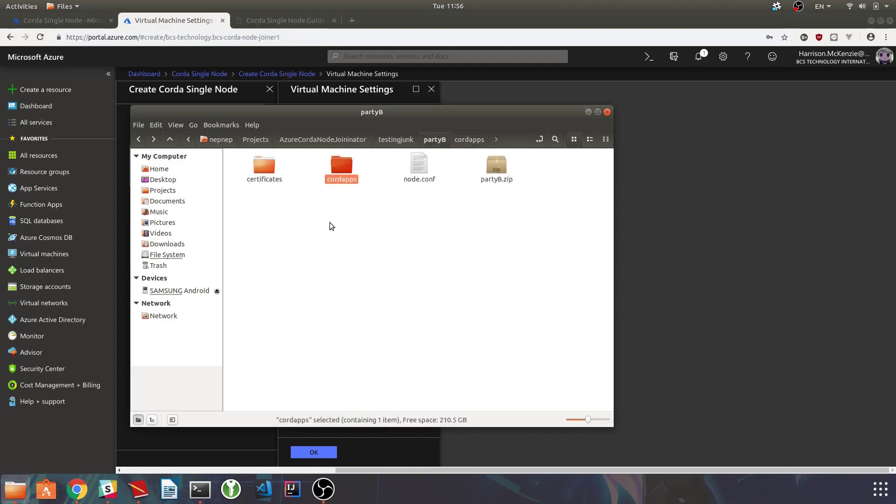
{"action": "double_click", "coordinate": [265, 164]}
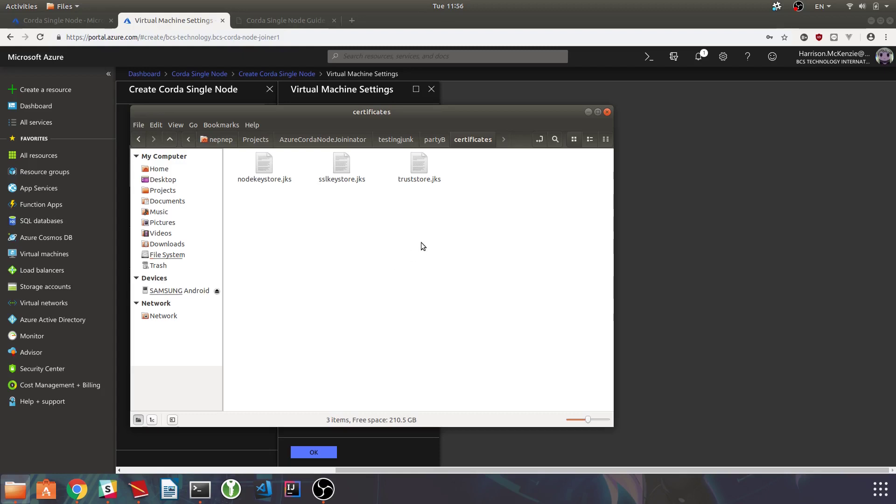
{"action": "key", "text": "BackSpace"}
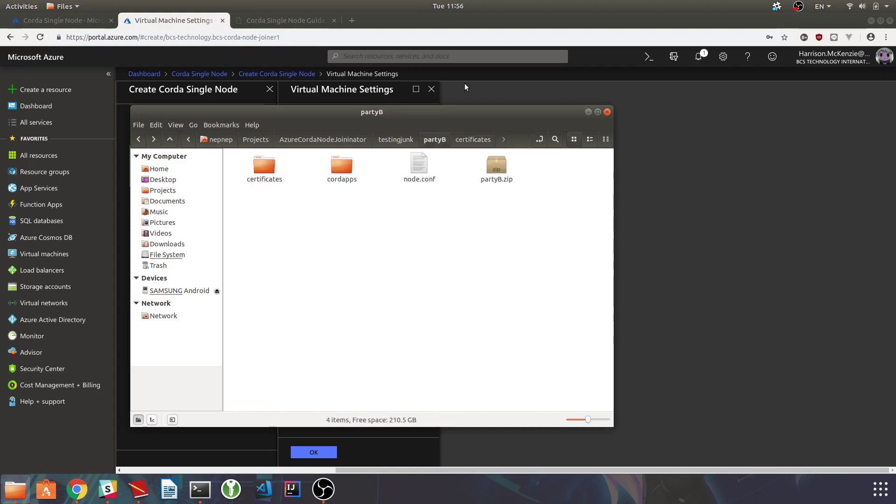
- Return to the Azure portal, enter and confirm the bundle password, and submit the virtual machine settings
{"action": "left_click", "coordinate": [486, 91]}
{"action": "left_click", "coordinate": [333, 367]}
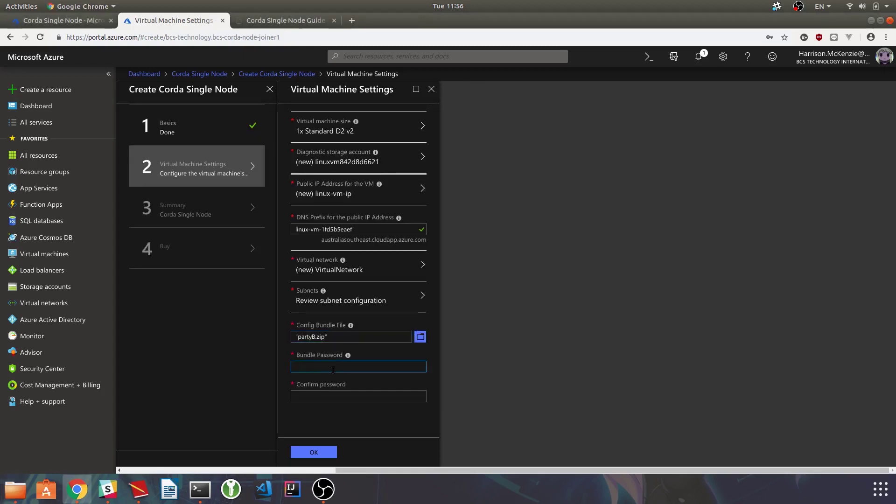
{"action": "type", "text": "•••••••••••••••"}
{"action": "key", "text": "Tab"}
{"action": "type", "text": "•••"}
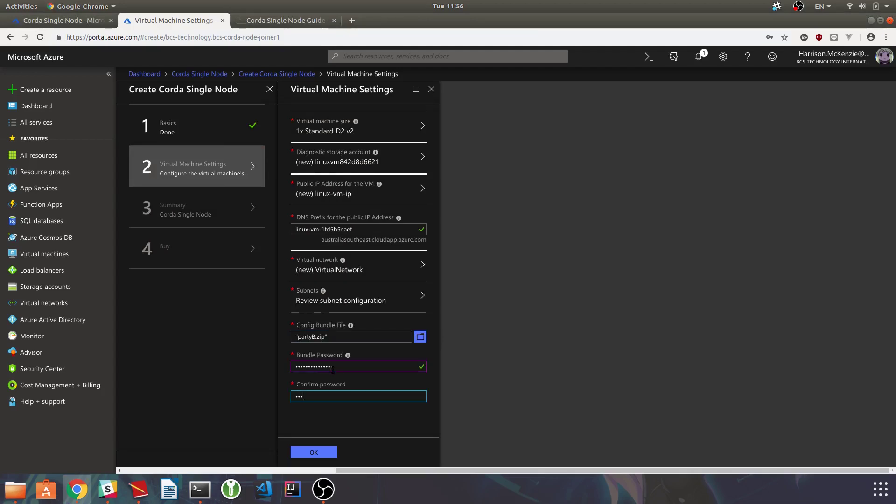
{"action": "type", "text": "•••••••••••••"}
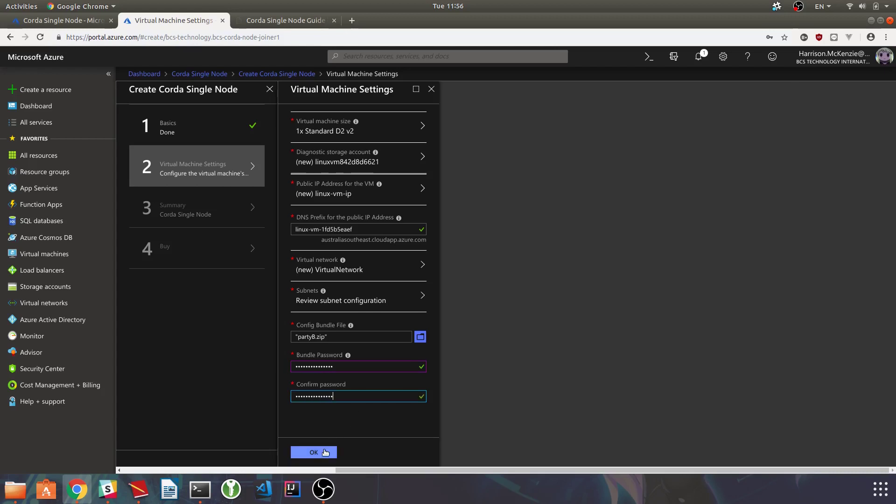
{"action": "left_click", "coordinate": [325, 452]}
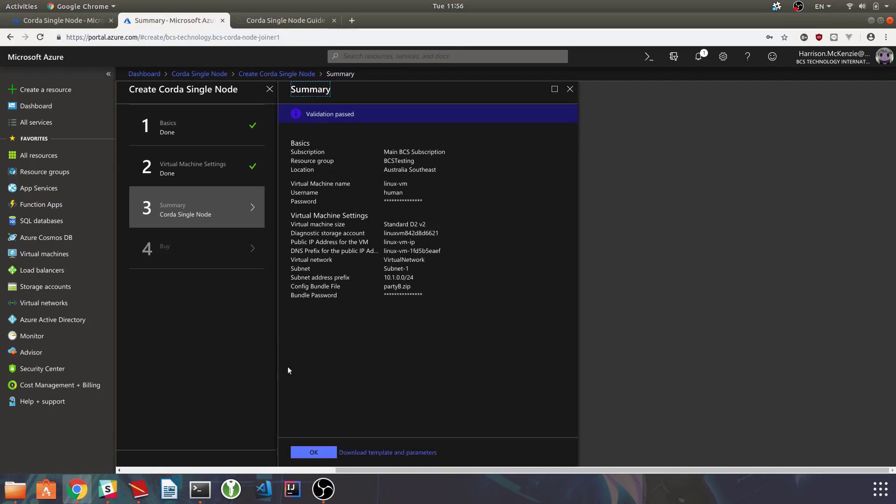
- Accept the validated summary and create the Corda Single Node deployment
{"action": "left_click", "coordinate": [312, 453]}
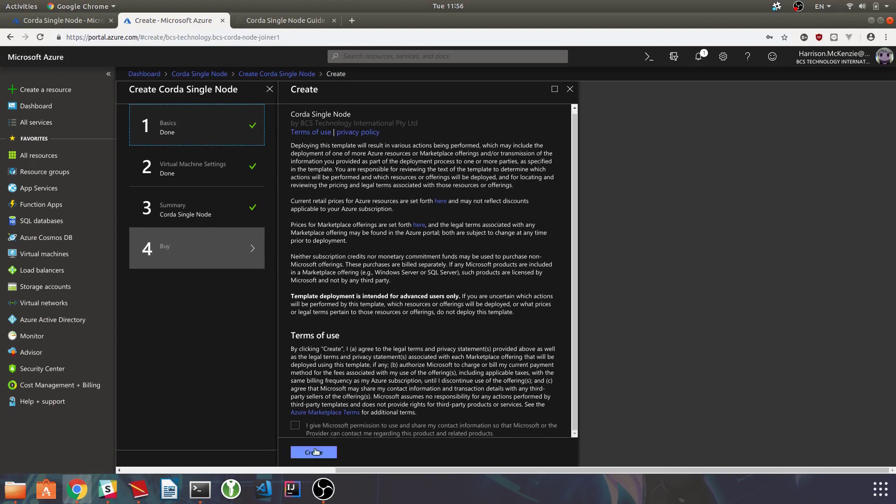
{"action": "left_click", "coordinate": [316, 451]}
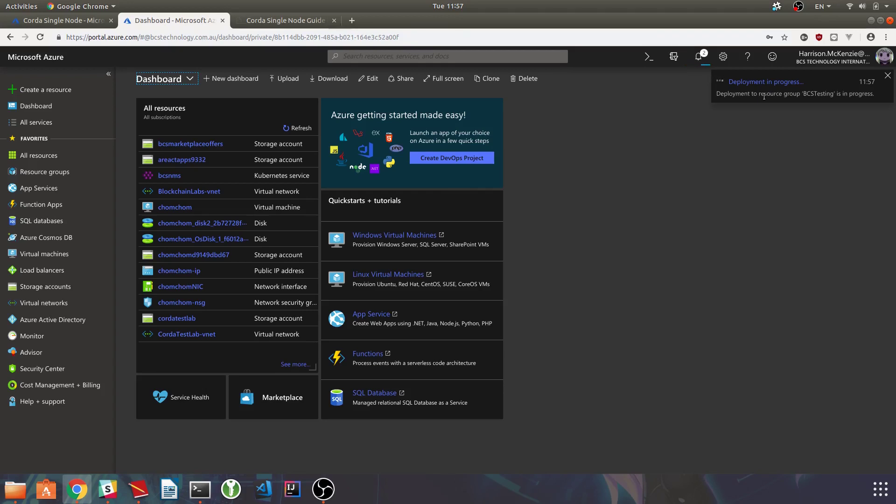
- Go back to the Corda Single Node Guide page
{"action": "left_click", "coordinate": [267, 24]}
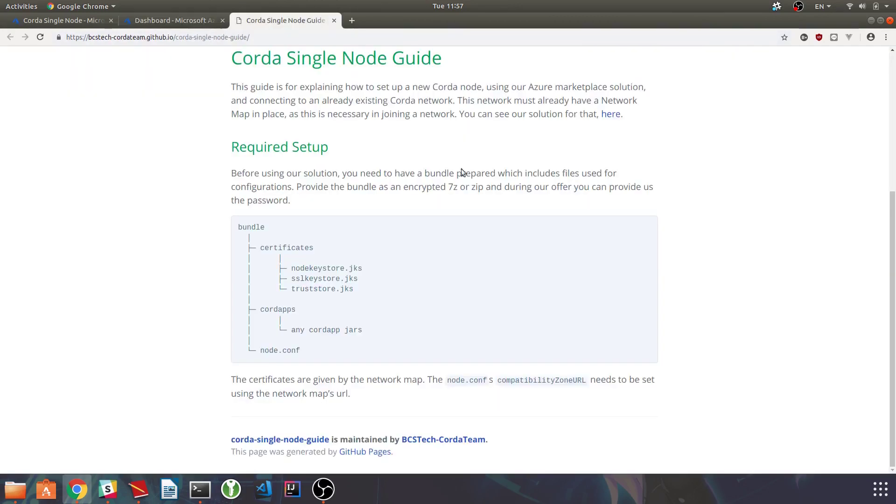